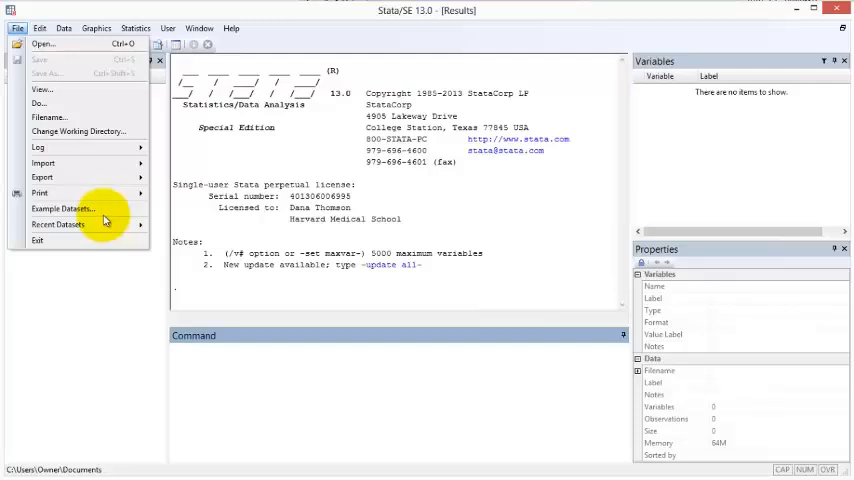
Load the cancer.dta example dataset from the installed example datasets page
{"action": "left_click", "coordinate": [104, 214]}
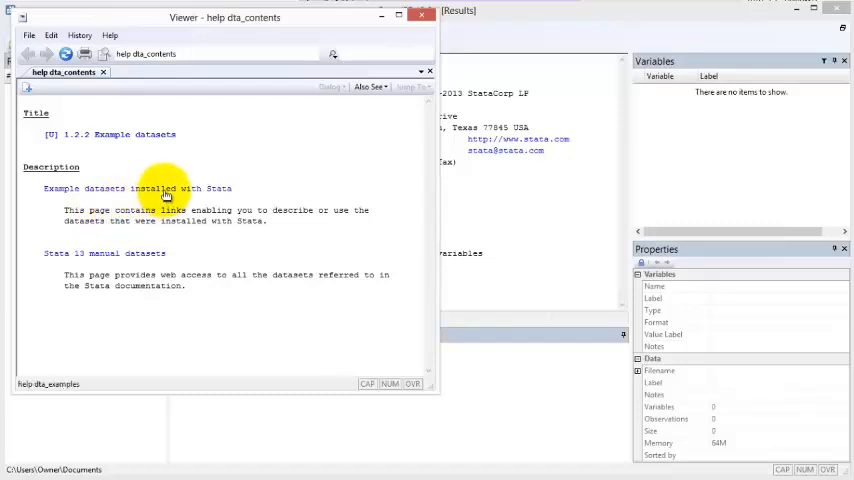
{"action": "left_click", "coordinate": [165, 189]}
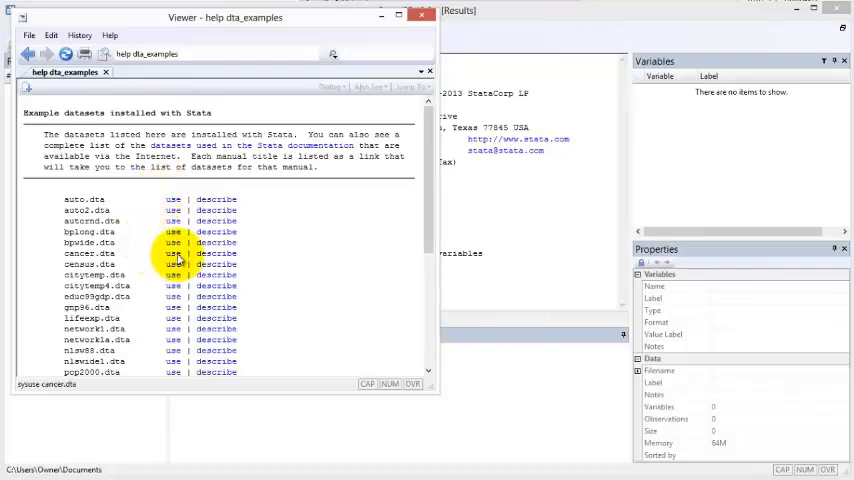
{"action": "left_click", "coordinate": [174, 253]}
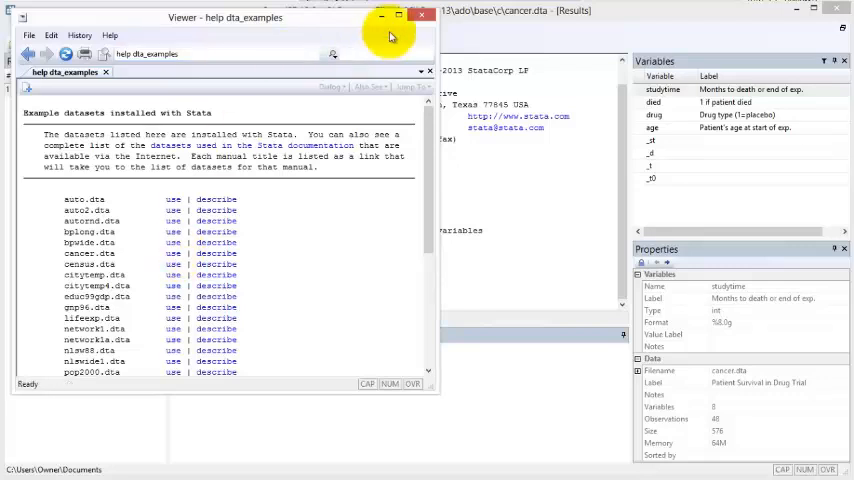
{"action": "left_click", "coordinate": [421, 14]}
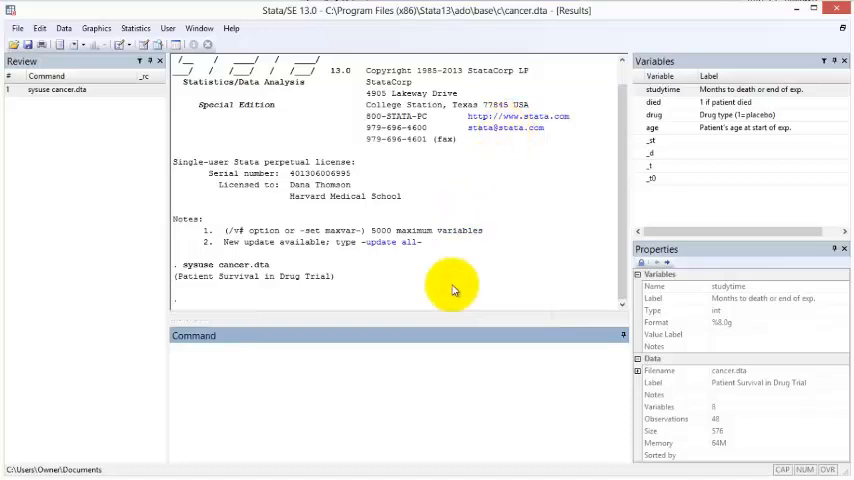
Run tabulate died, retry a misspelled version, then rerun it from the Review pane
{"action": "left_click", "coordinate": [418, 376]}
{"action": "type", "text": "tabul"}
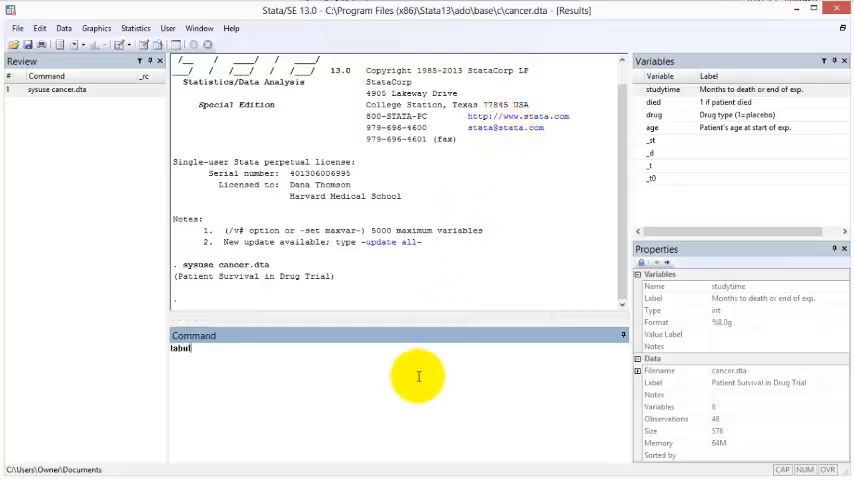
{"action": "type", "text": "ate died"}
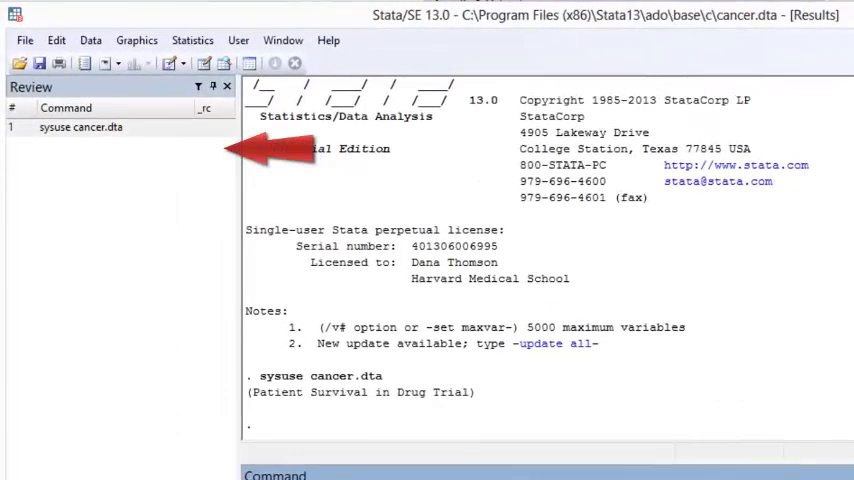
{"action": "key", "text": "Return"}
{"action": "type", "text": "tabulat"}
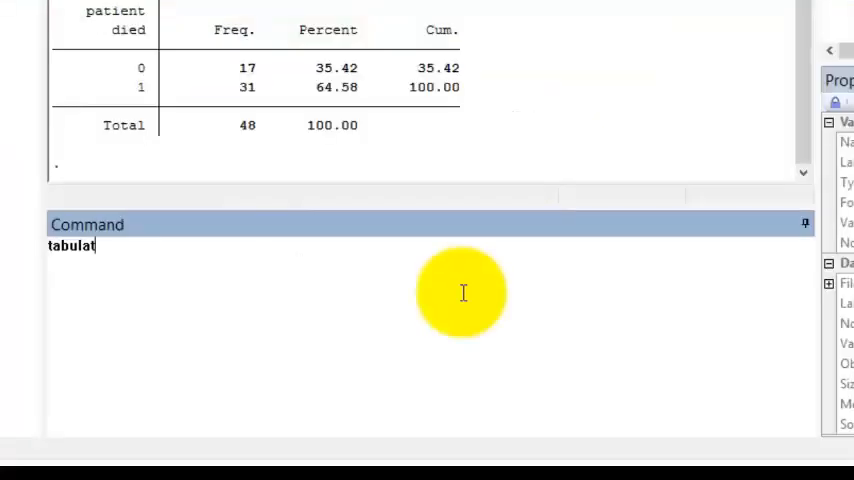
{"action": "key", "text": "BackSpace"}
{"action": "type", "text": "e"}
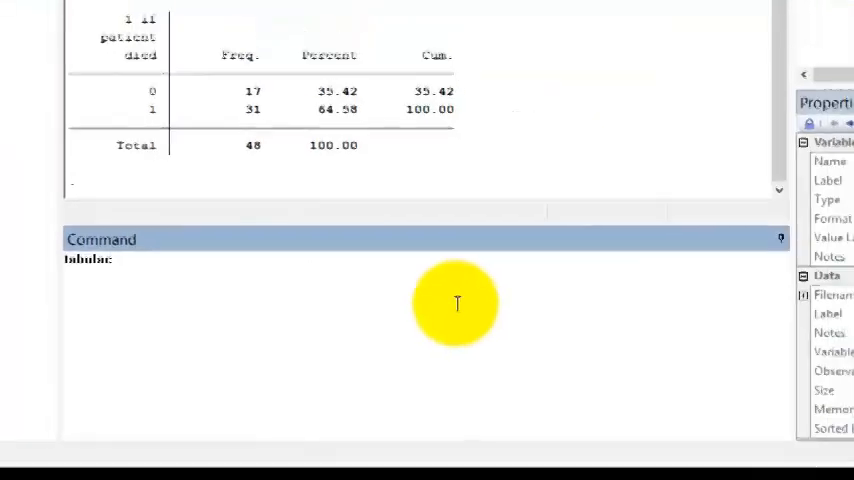
{"action": "type", "text": "te died"}
{"action": "key", "text": "Return"}
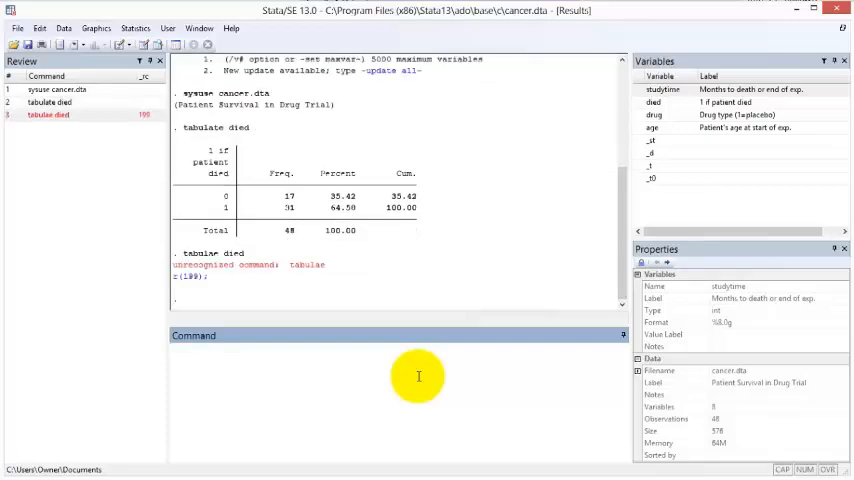
{"action": "left_click", "coordinate": [50, 102]}
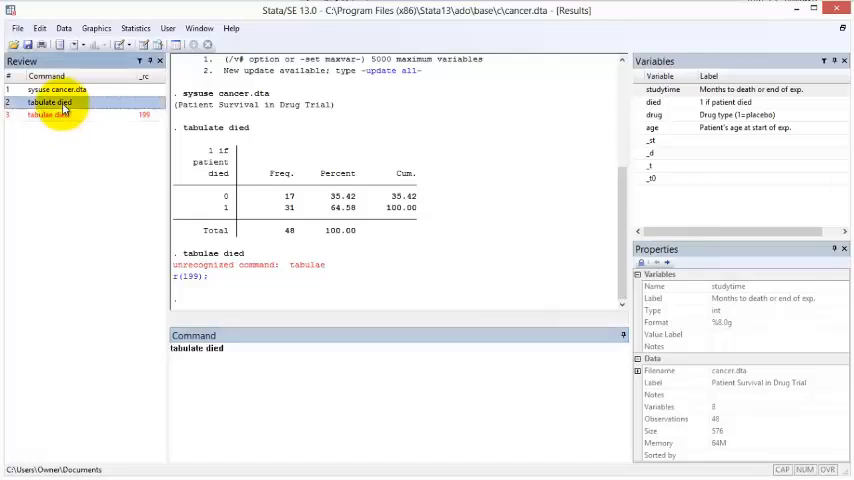
{"action": "double_click", "coordinate": [214, 348]}
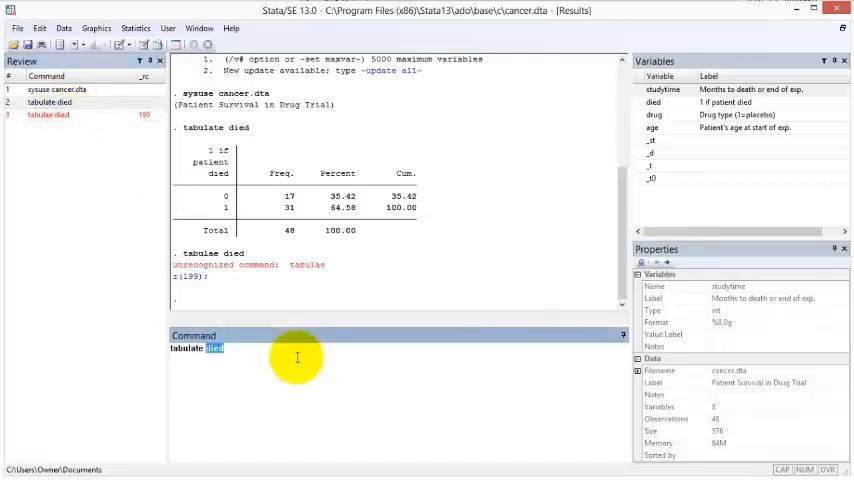
{"action": "key", "text": "Return"}
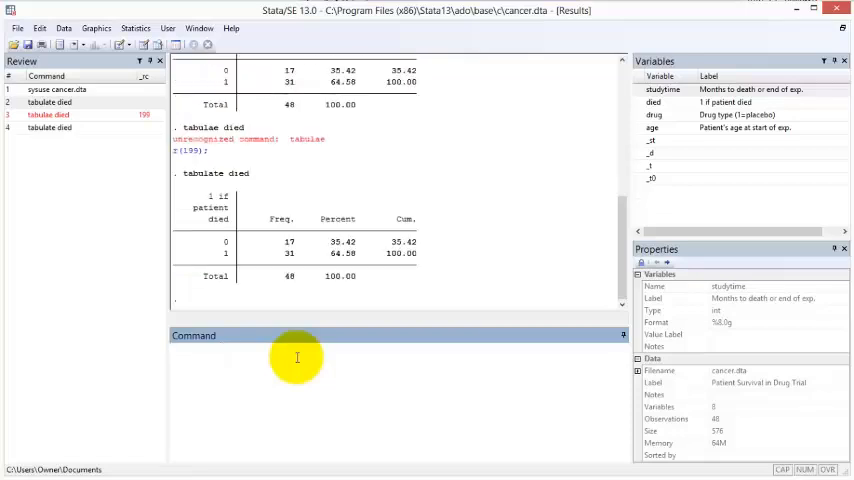
Edit the recalled command to tabulate age instead and run the age frequency table
{"action": "left_click", "coordinate": [63, 128]}
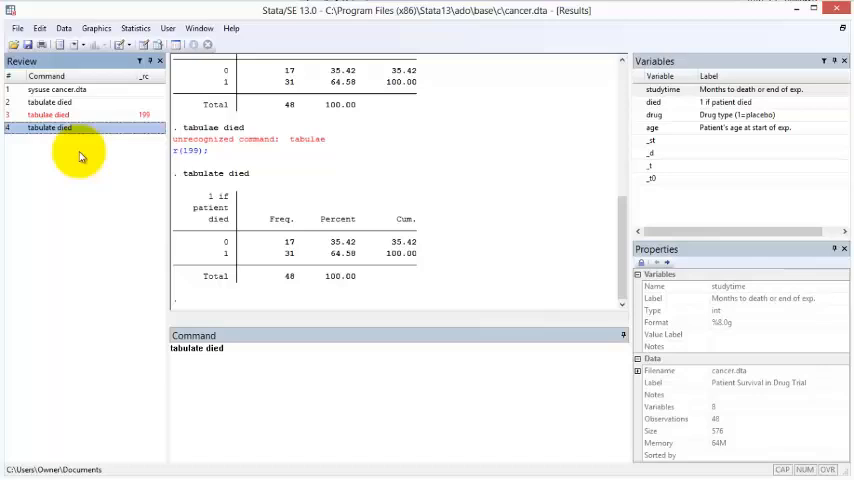
{"action": "left_click", "coordinate": [231, 348]}
{"action": "key", "text": "BackSpace"}
{"action": "key", "text": "BackSpace"}
{"action": "key", "text": "BackSpace"}
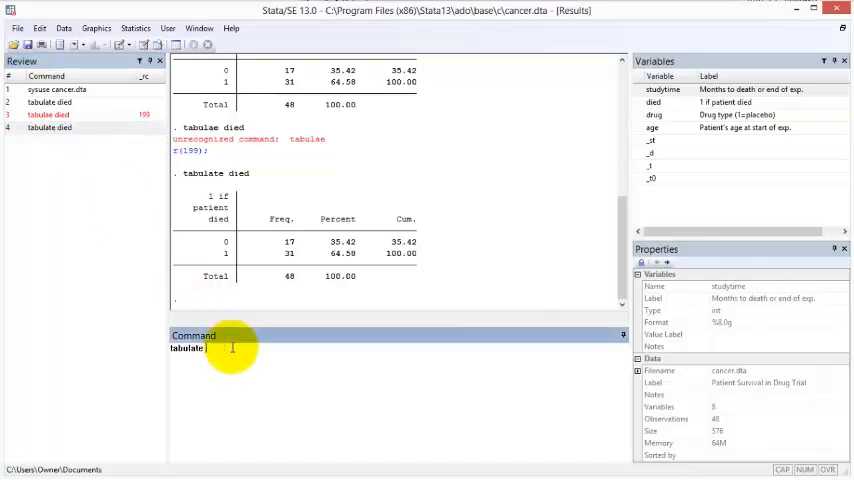
{"action": "double_click", "coordinate": [707, 128]}
{"action": "key", "text": "Return"}
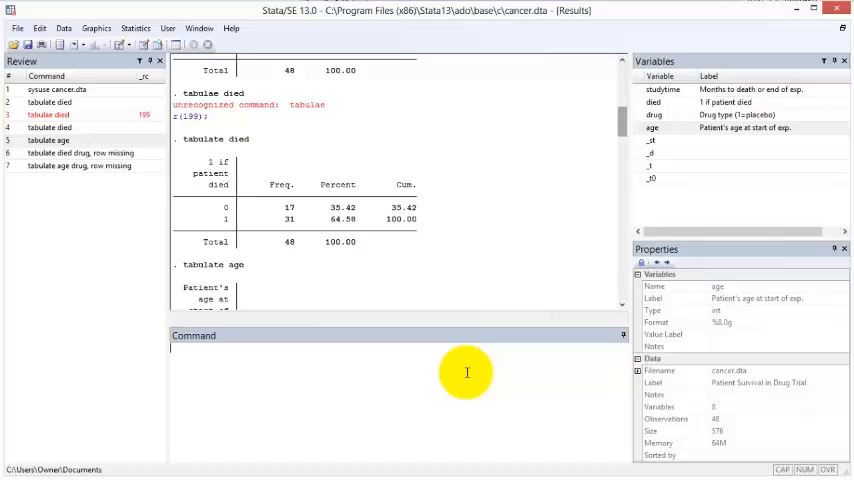
Keep only patients with age>50 (12 observations deleted) and head to the Statistics menu
{"action": "left_click", "coordinate": [466, 372]}
{"action": "type", "text": "k"}
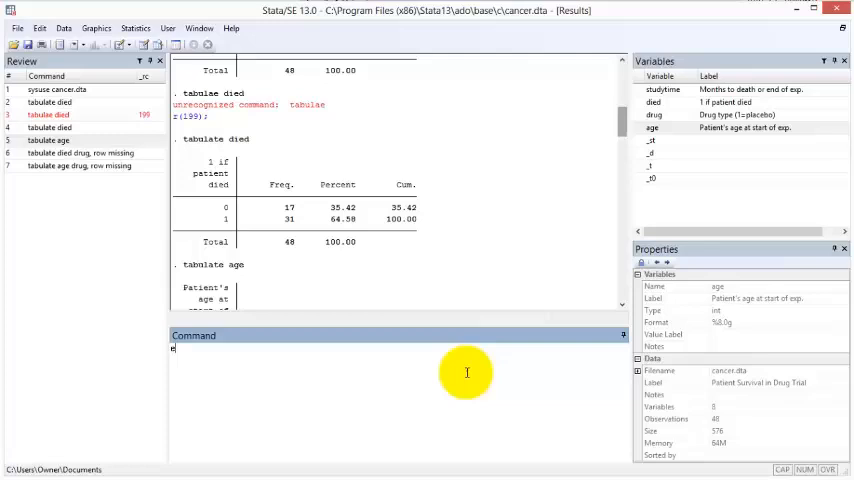
{"action": "type", "text": "eep"}
{"action": "type", "text": " if age>"}
{"action": "type", "text": "5"}
{"action": "type", "text": "0"}
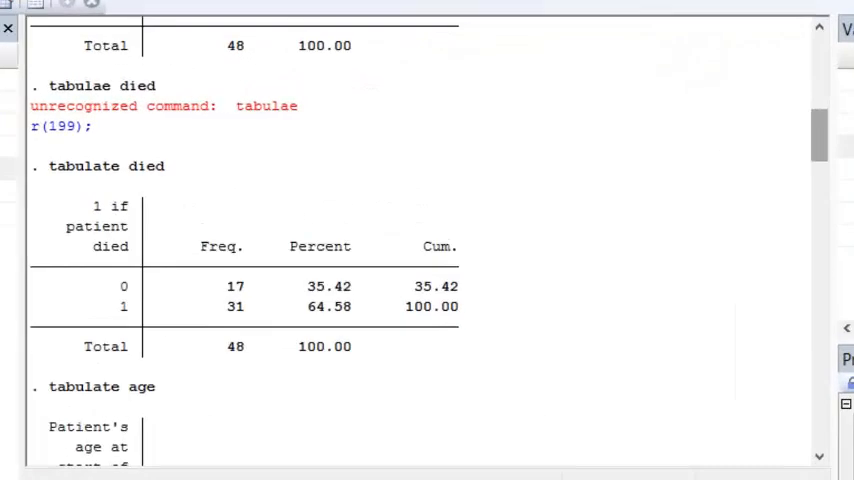
{"action": "key", "text": "Return"}
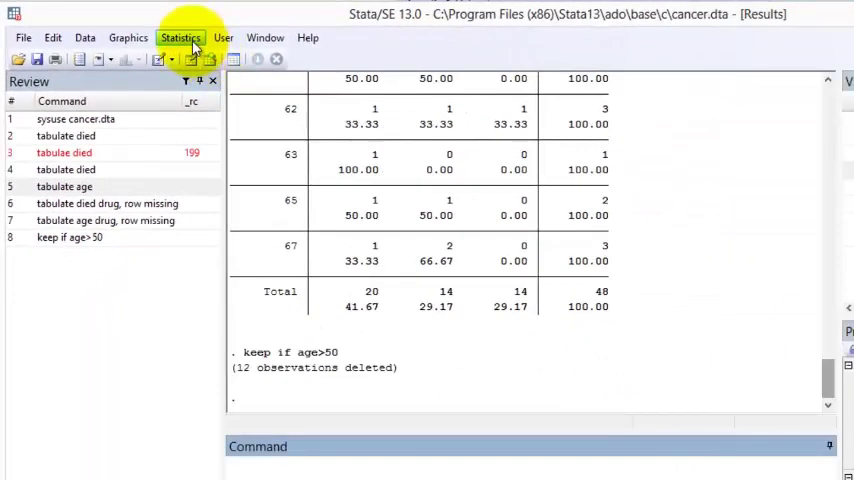
{"action": "left_click", "coordinate": [181, 37]}
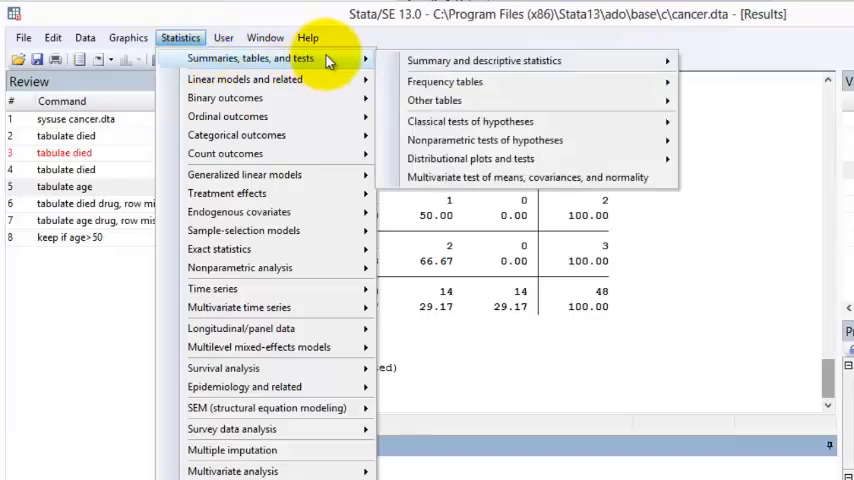
{"action": "mouse_move", "coordinate": [250, 58]}
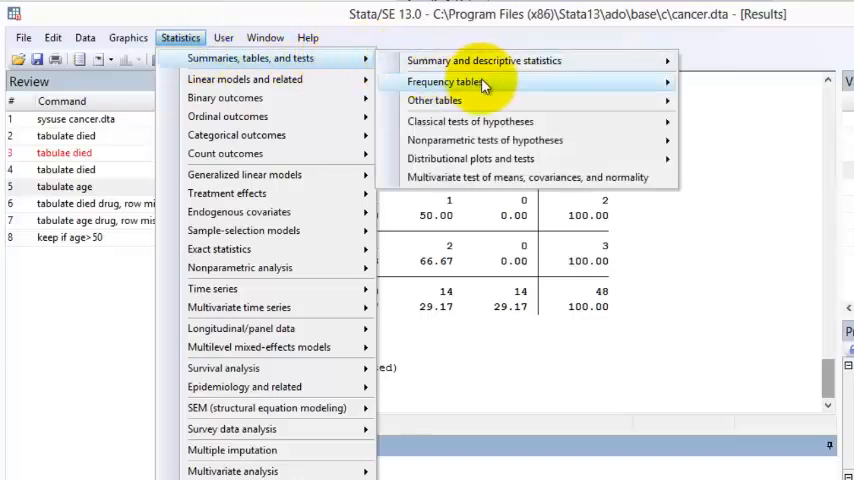
{"action": "mouse_move", "coordinate": [445, 82]}
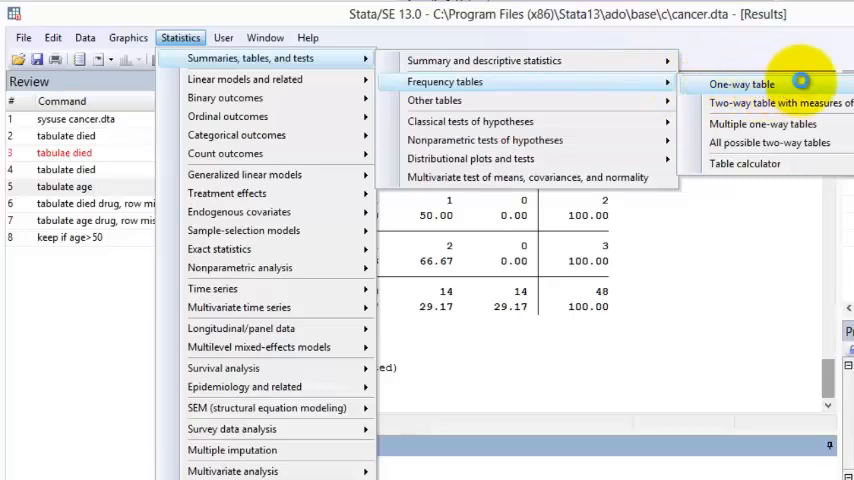
Submit a one-way frequency table of died for the remaining 36 patients via the dialog
{"action": "left_click", "coordinate": [760, 88]}
{"action": "left_click", "coordinate": [522, 275]}
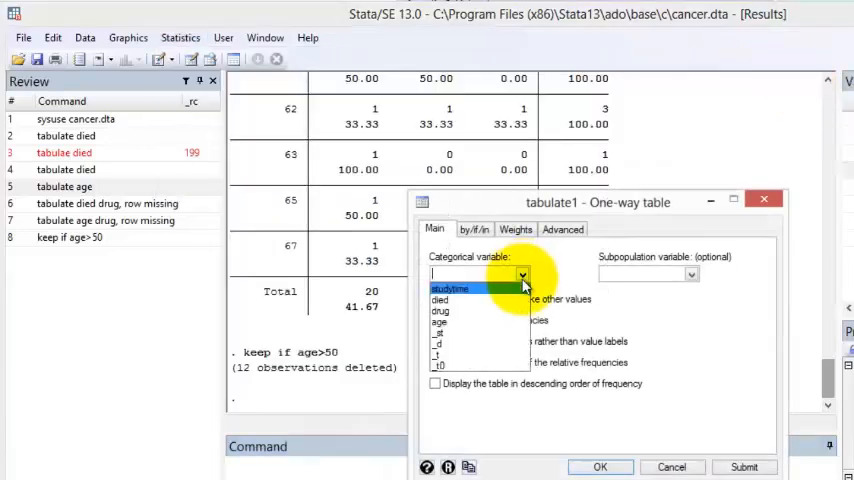
{"action": "left_click", "coordinate": [514, 300]}
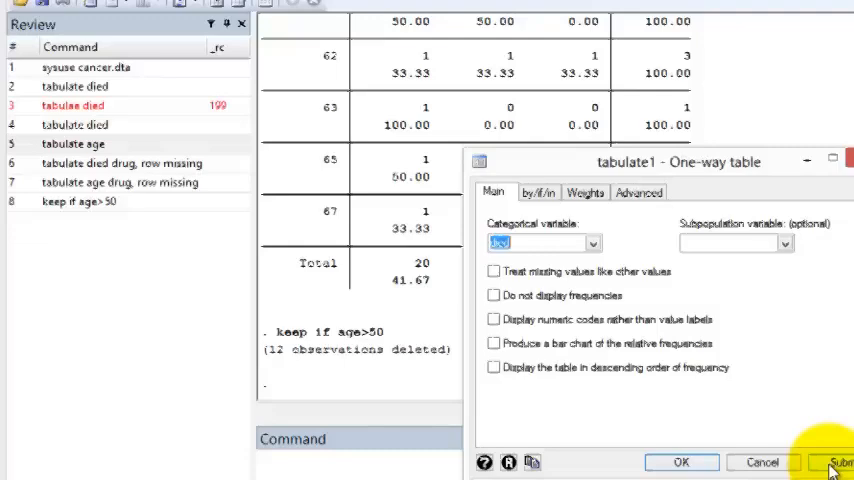
{"action": "left_click", "coordinate": [743, 467]}
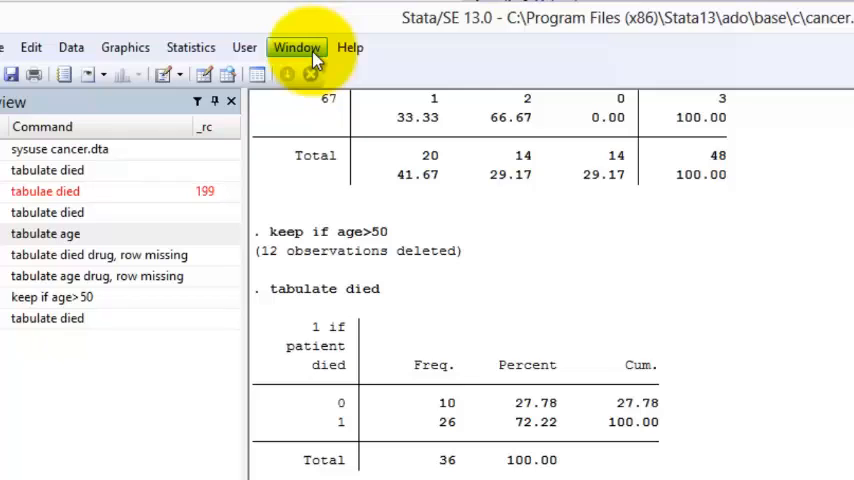
Create a new do-file with tabulate died, execute it, and minimize the editor
{"action": "left_click", "coordinate": [297, 47]}
{"action": "mouse_move", "coordinate": [343, 259]}
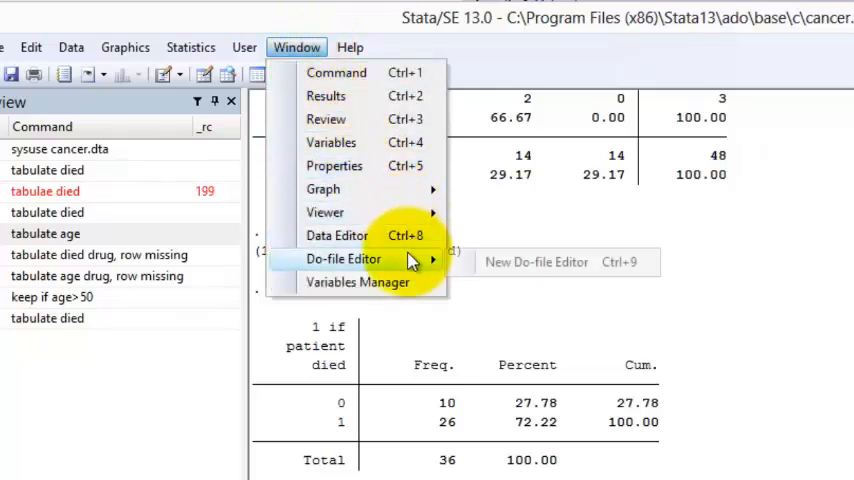
{"action": "left_click", "coordinate": [600, 264]}
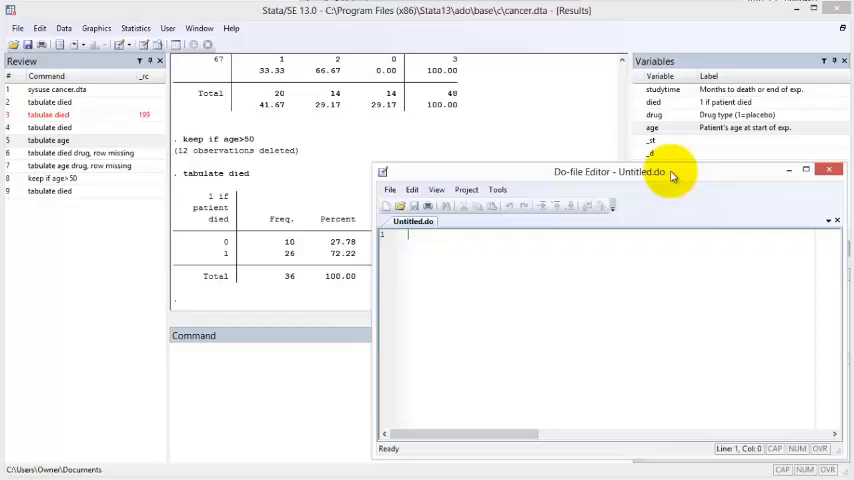
{"action": "type", "text": "tabulate di"}
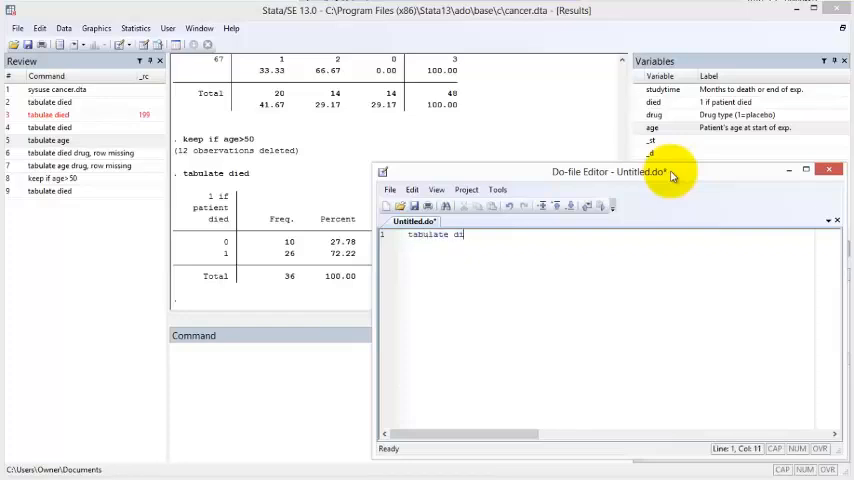
{"action": "type", "text": "ed"}
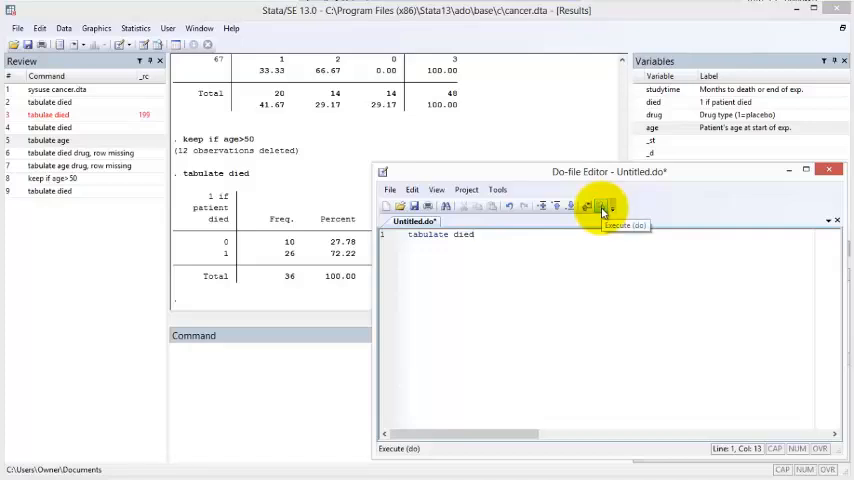
{"action": "left_click", "coordinate": [603, 207]}
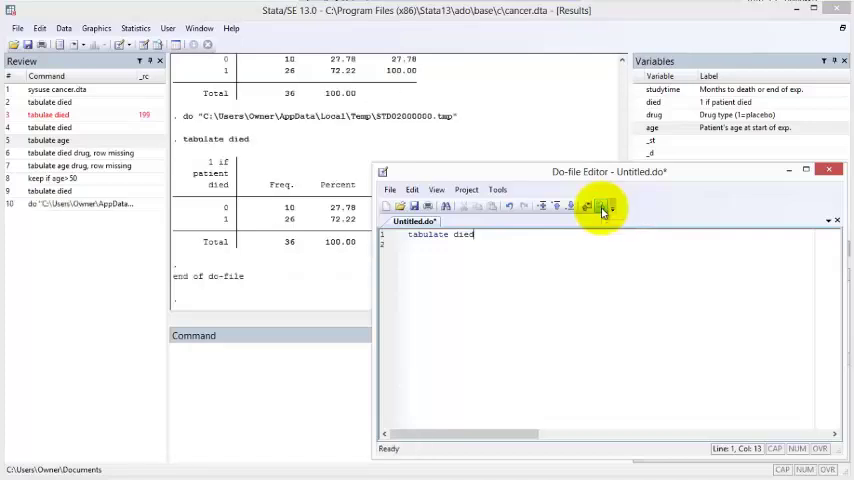
{"action": "left_click", "coordinate": [788, 170]}
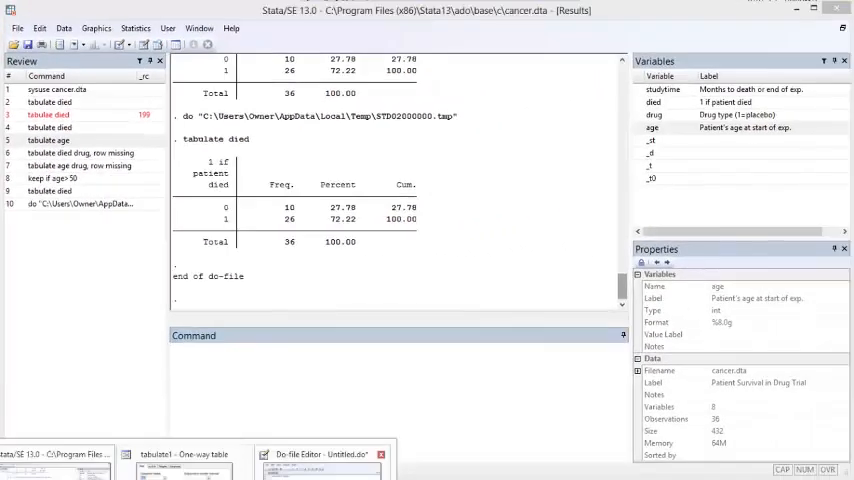
Restore the do-file editor and cancel out of both the Save and Open dialogs
{"action": "left_click", "coordinate": [320, 454]}
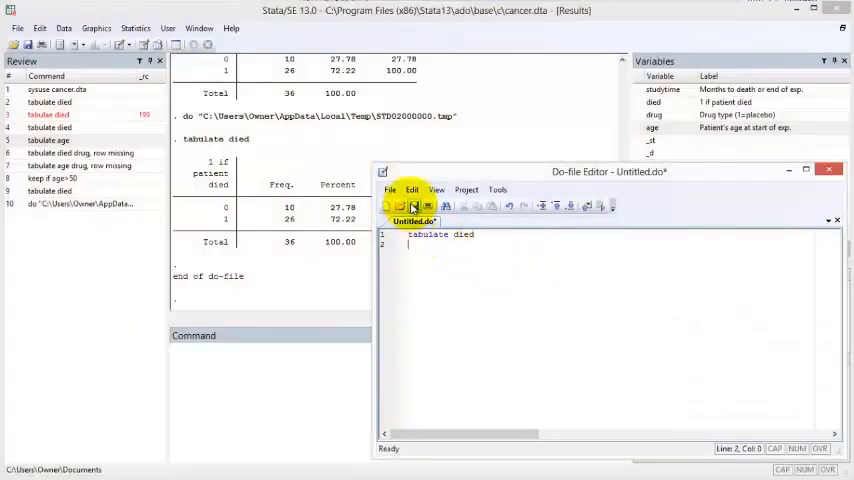
{"action": "left_click", "coordinate": [413, 206]}
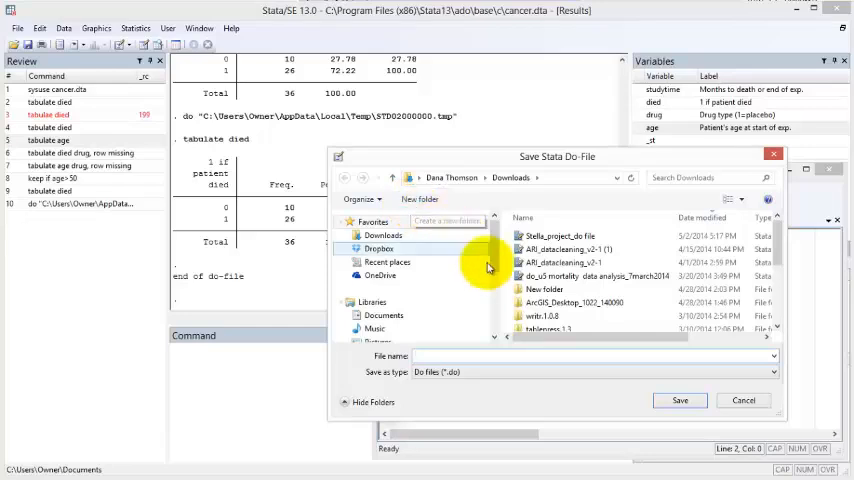
{"action": "key", "text": "Escape"}
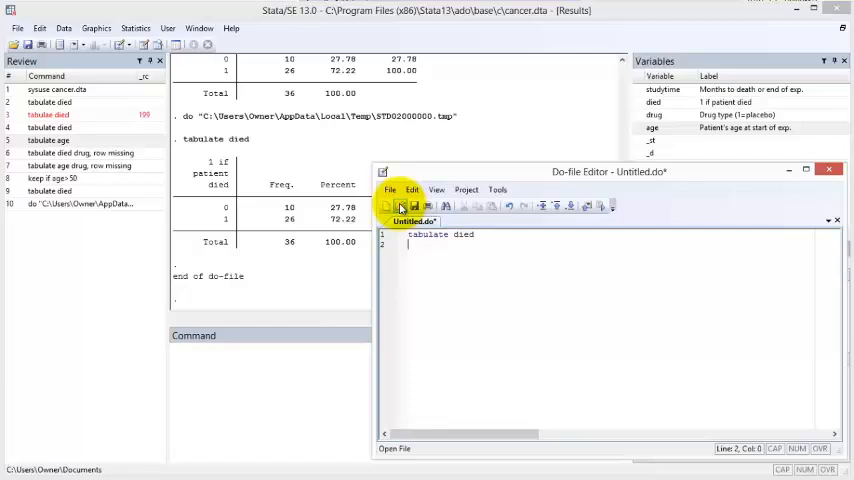
{"action": "left_click", "coordinate": [400, 207]}
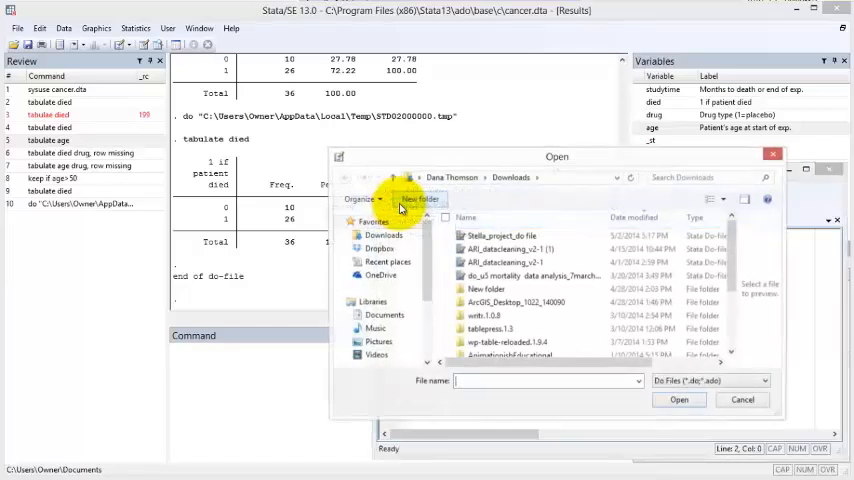
{"action": "key", "text": "Escape"}
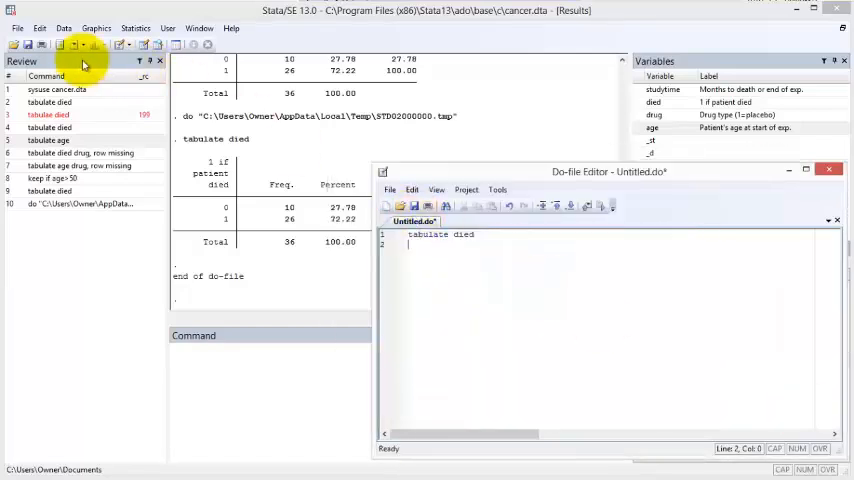